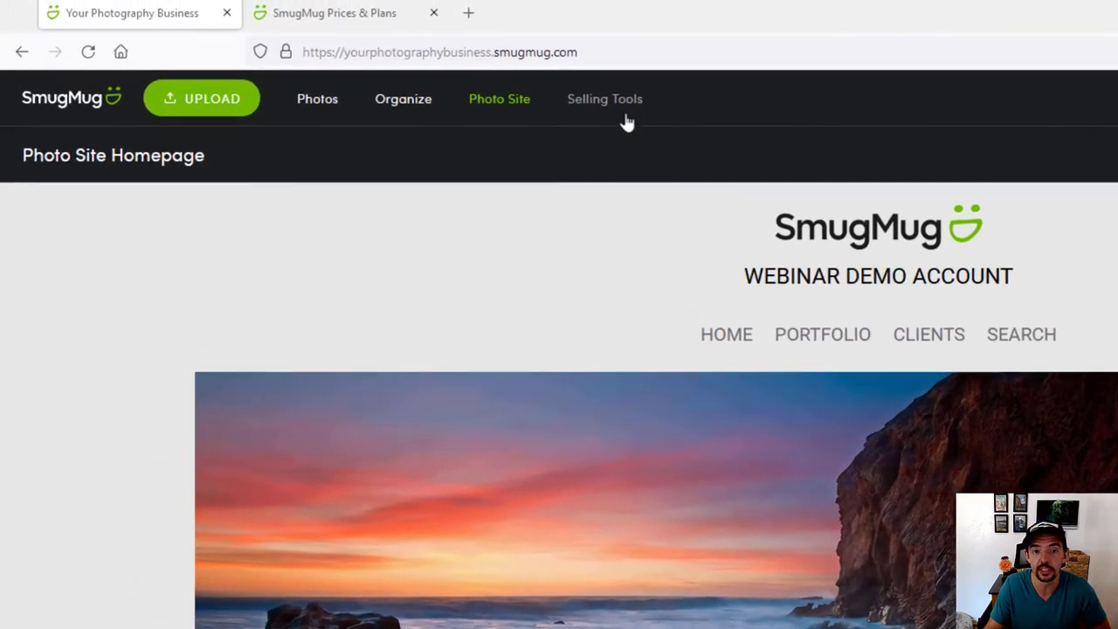
From Selling Tools, expand the Starter Pricelist to show its Bay Photo lab, 300% profit and product categories.
left_click(641, 115)
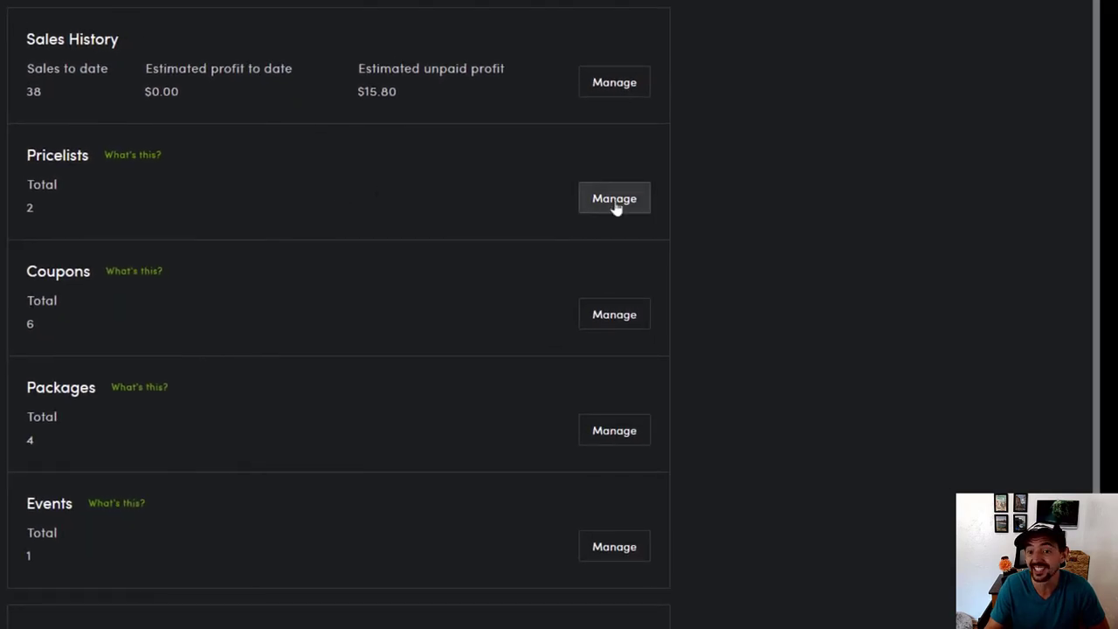
left_click(635, 203)
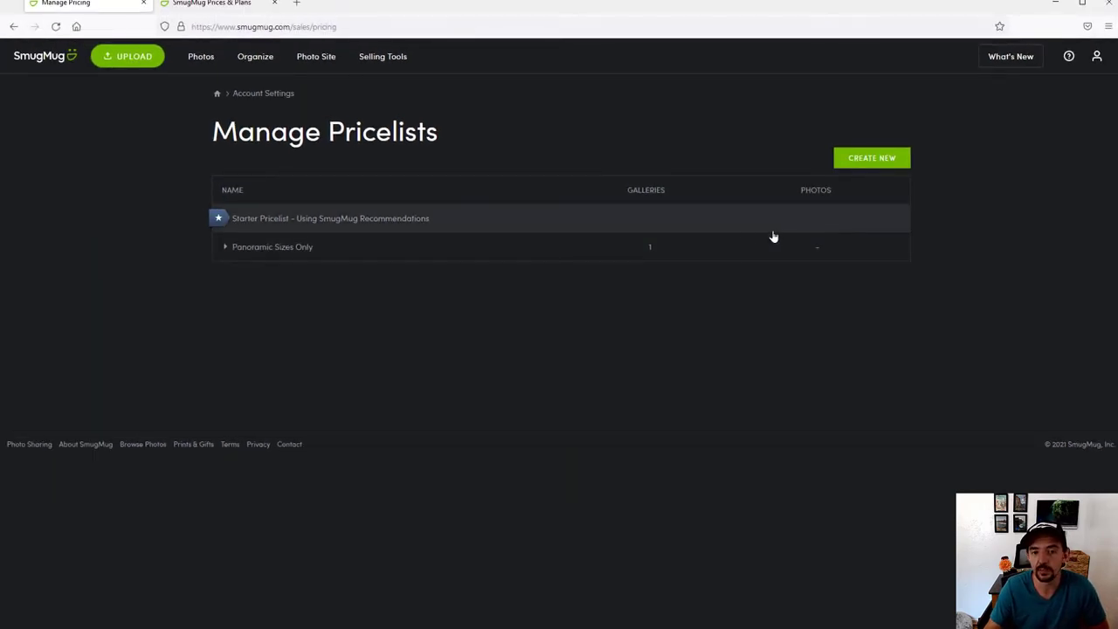
left_click(431, 227)
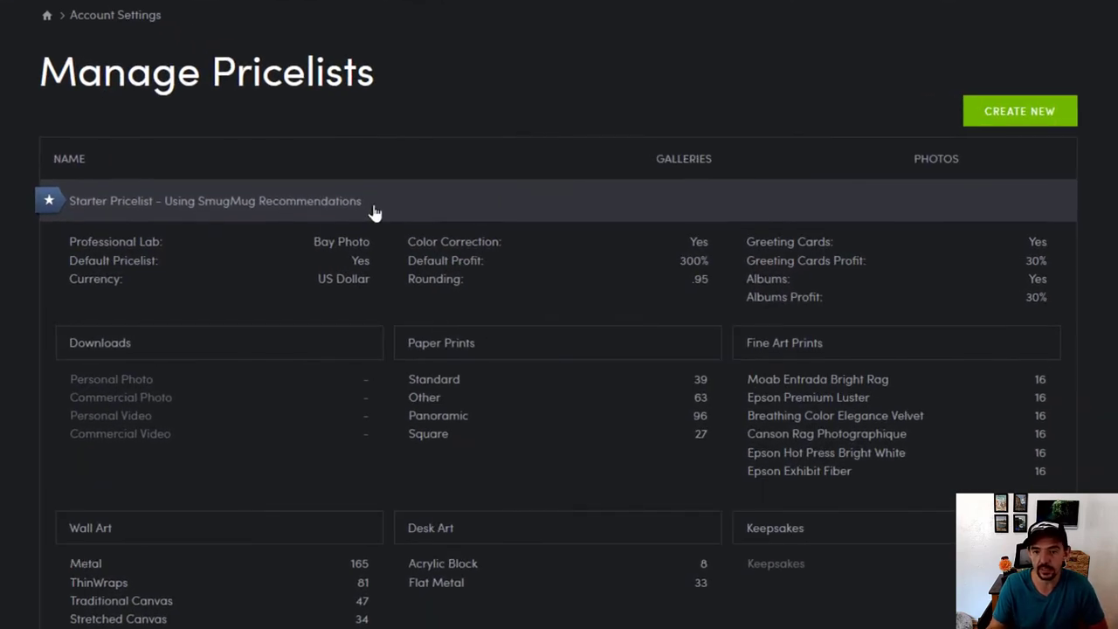
left_click_drag(315, 243, 370, 242)
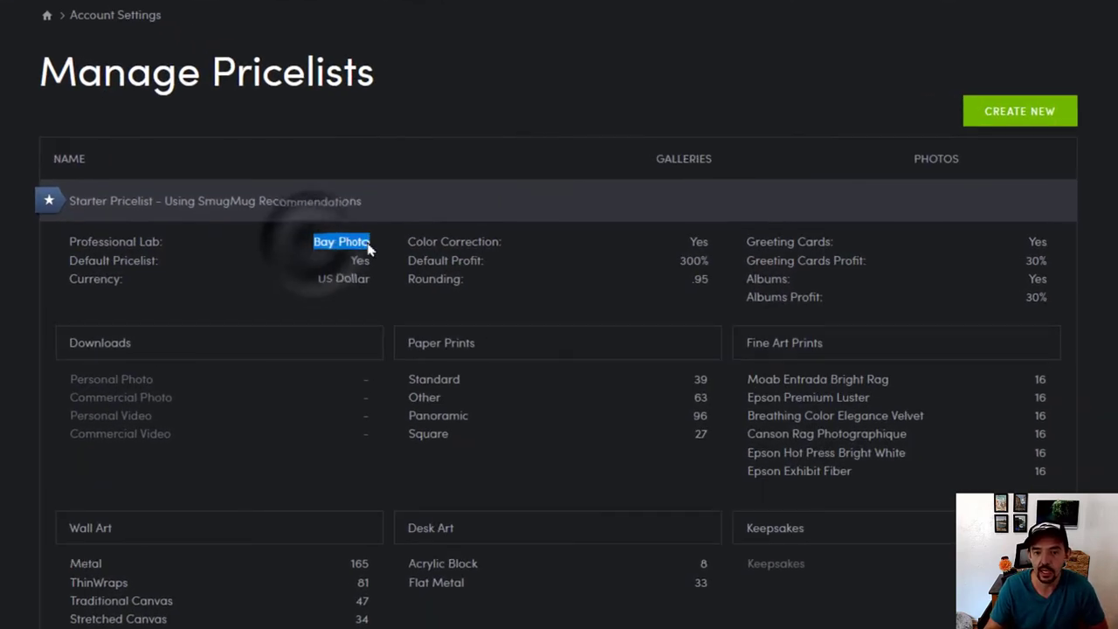
left_click(409, 347)
left_click_drag(409, 346, 494, 356)
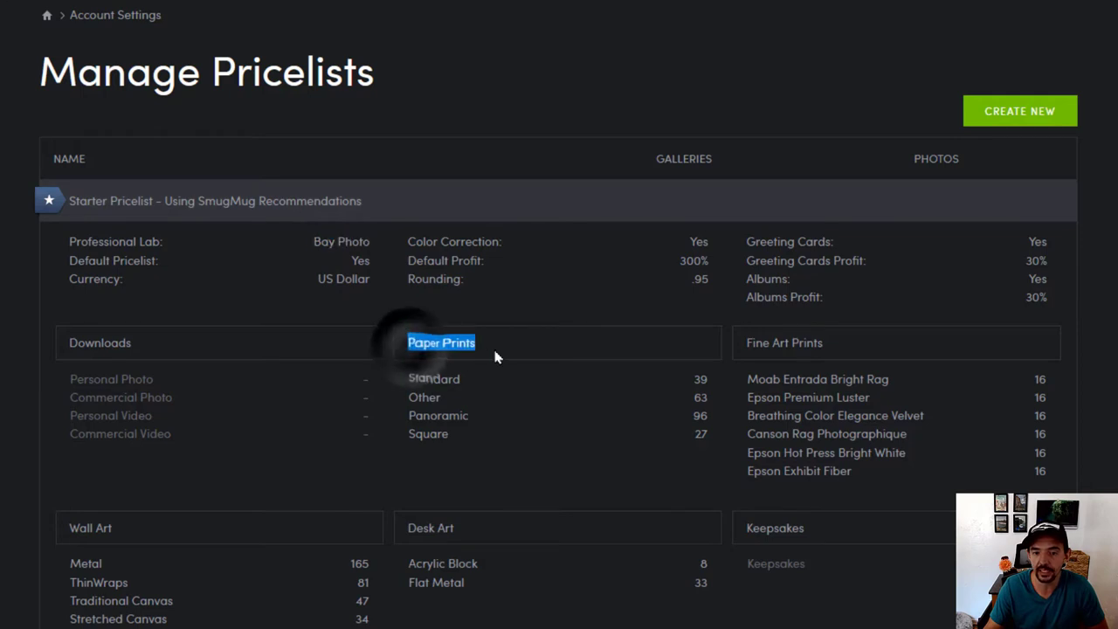
left_click(542, 348)
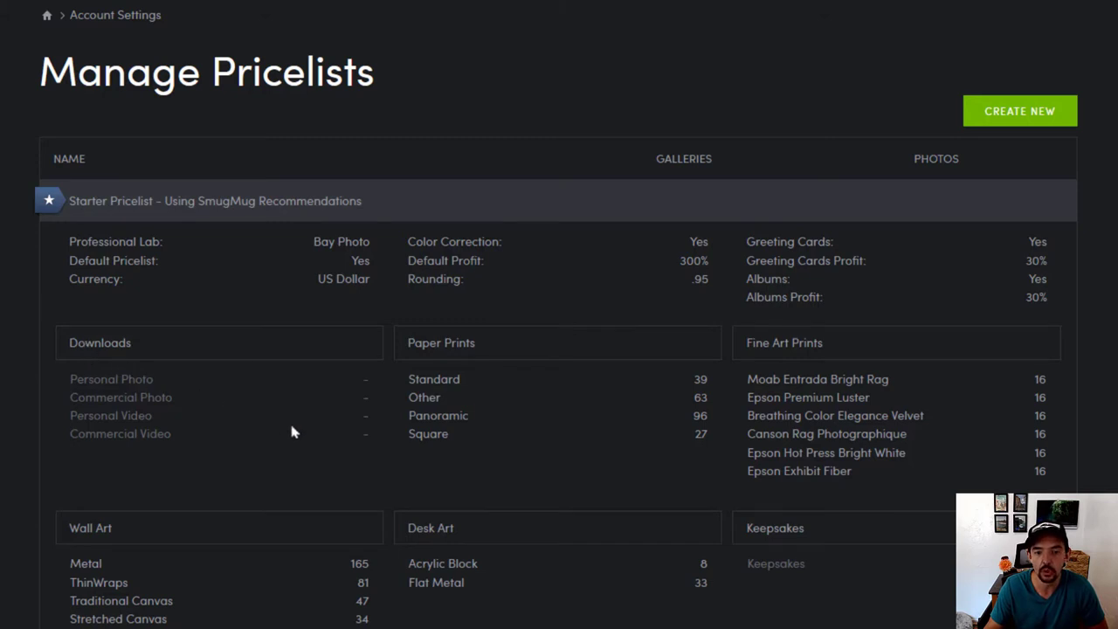
left_click(367, 451)
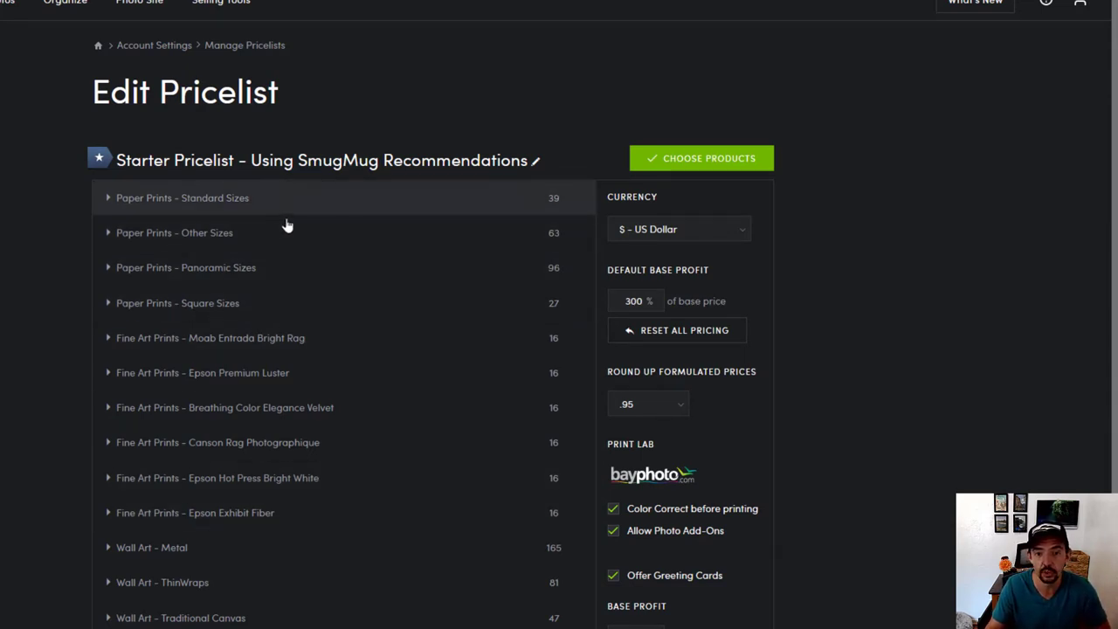
Open Choose Products for the Starter Pricelist.
left_click(706, 160)
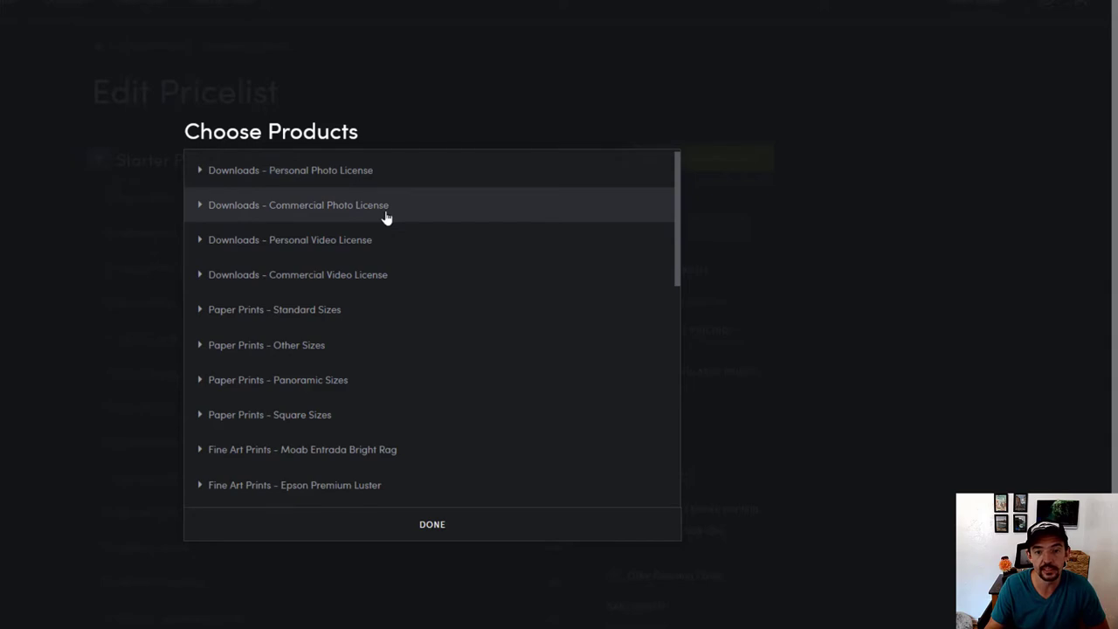
Under Downloads - Personal Photo License, tick Single Photo LOW-RES and ORIGINAL.
key("Down")
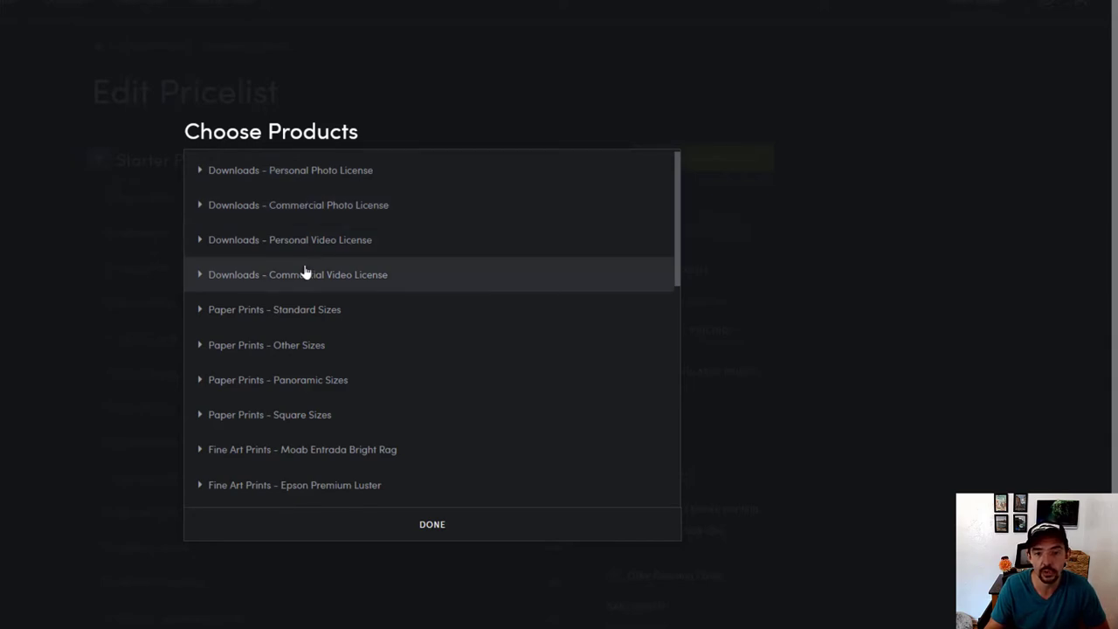
key("Up")
key("Up")
key("Up")
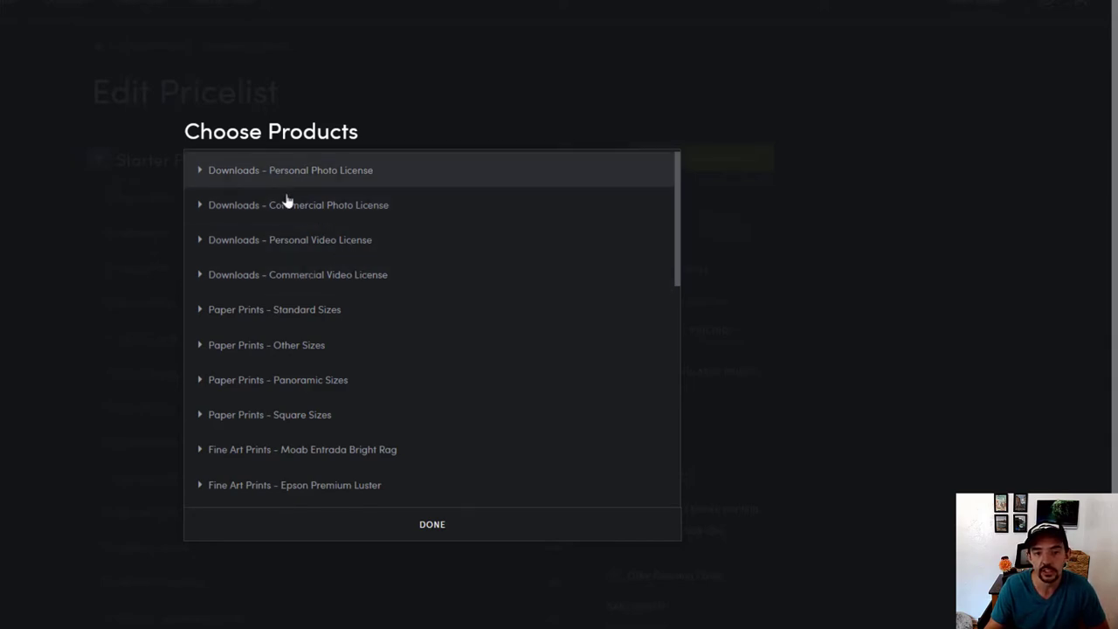
left_click(297, 172)
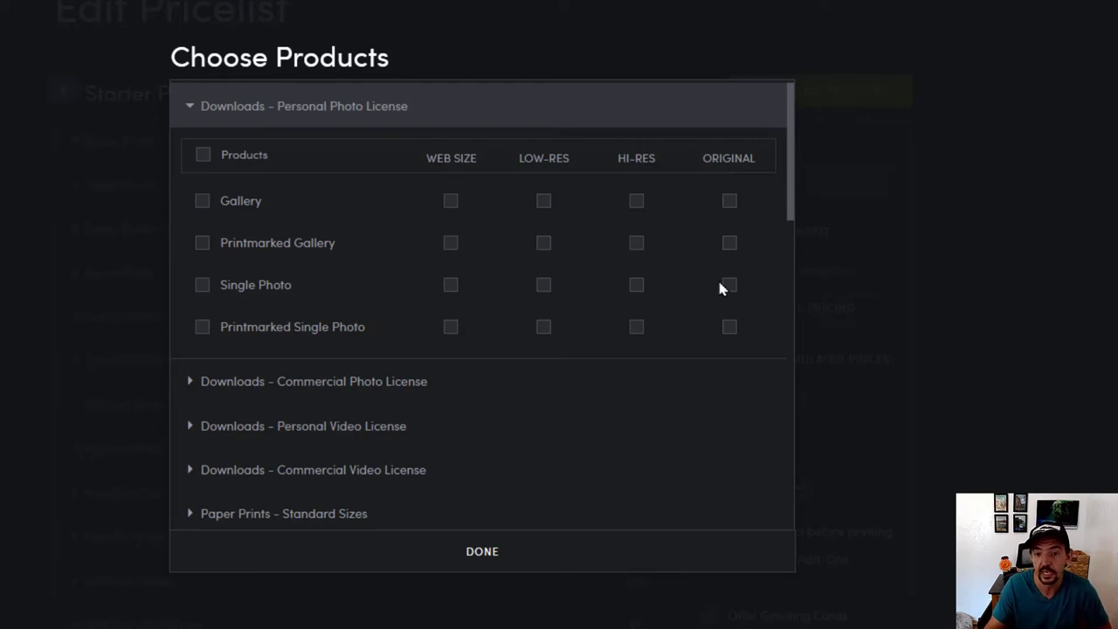
left_click(543, 288)
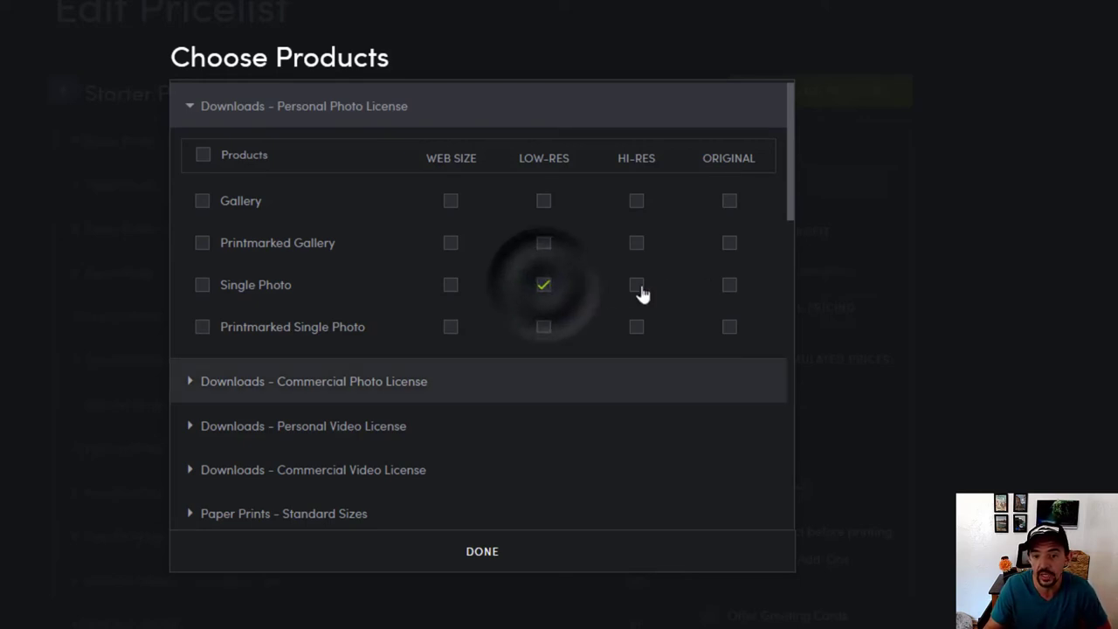
left_click(728, 291)
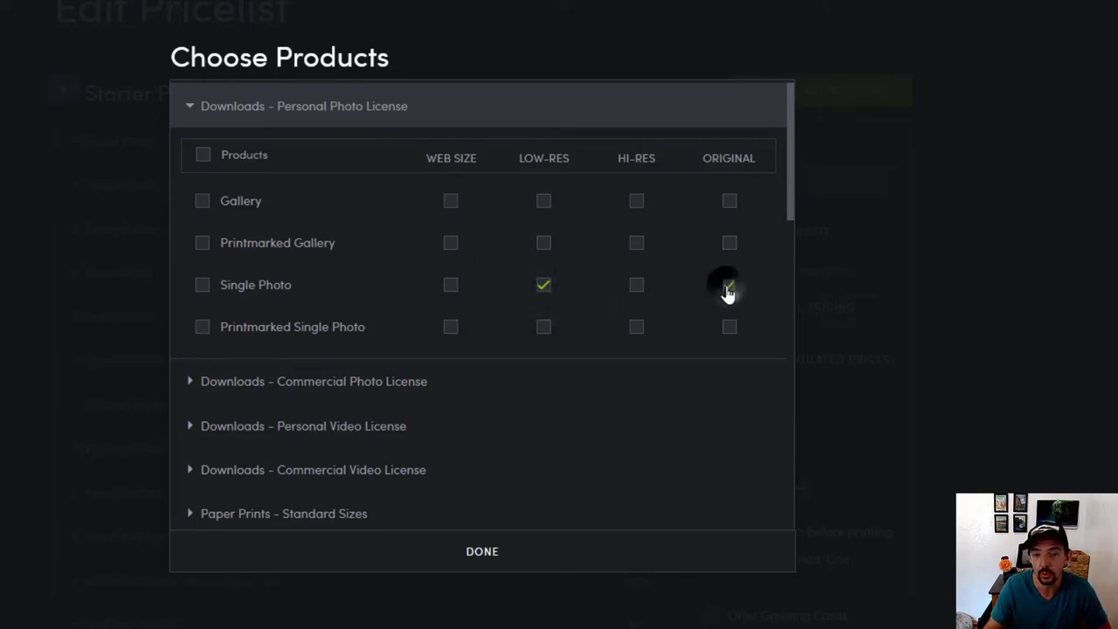
Confirm the chosen products and expand the personal license Single Photo download prices.
left_click(557, 551)
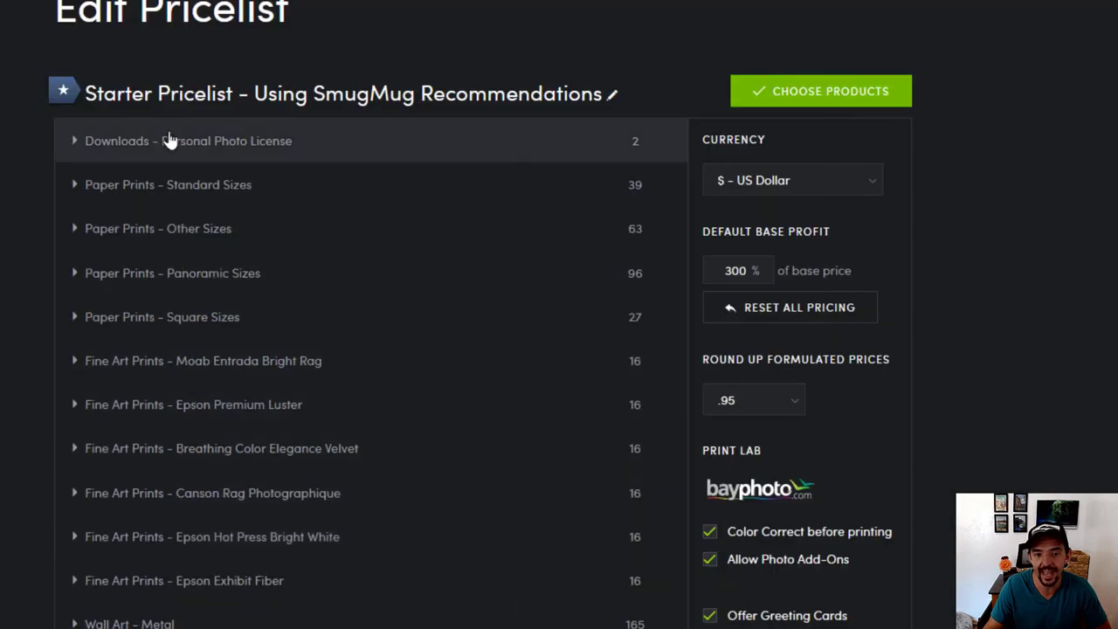
left_click(111, 145)
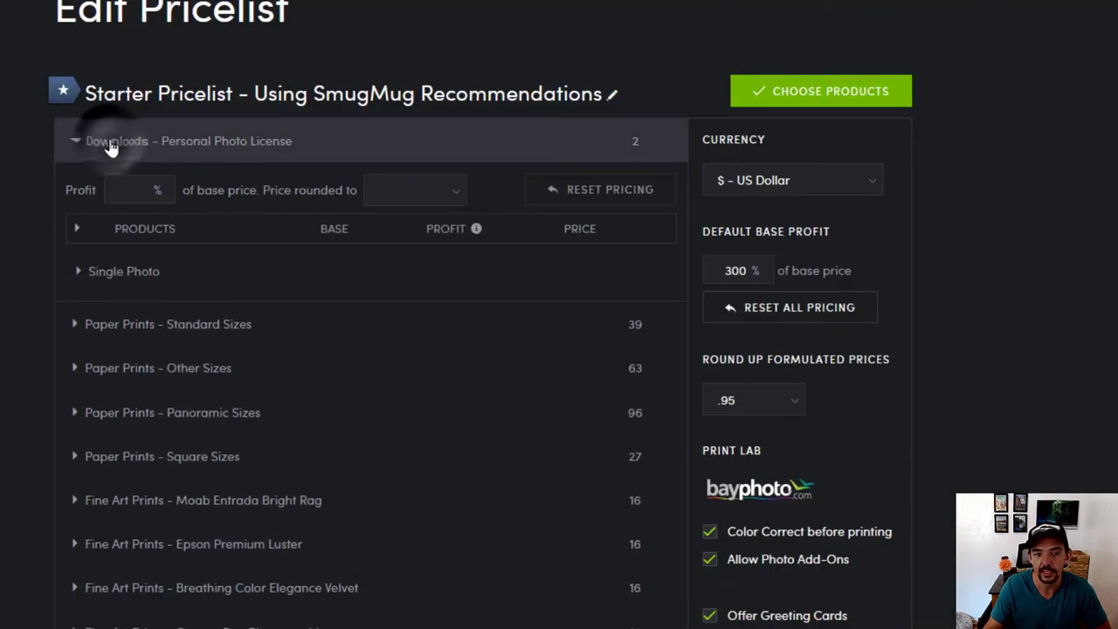
left_click(102, 274)
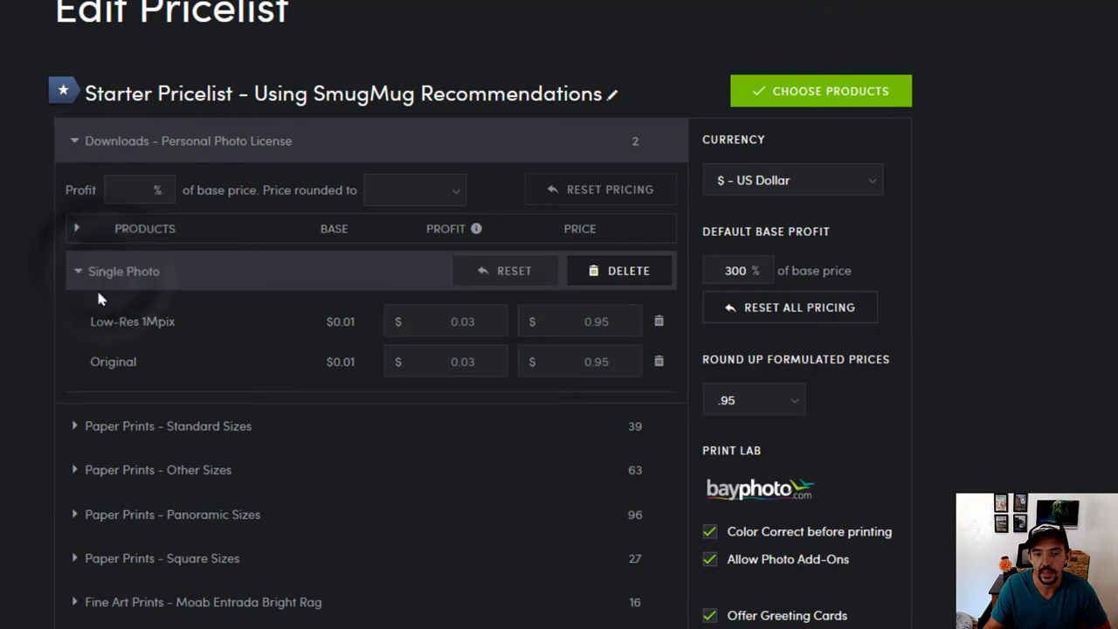
left_click_drag(89, 321, 176, 320)
left_click(173, 345)
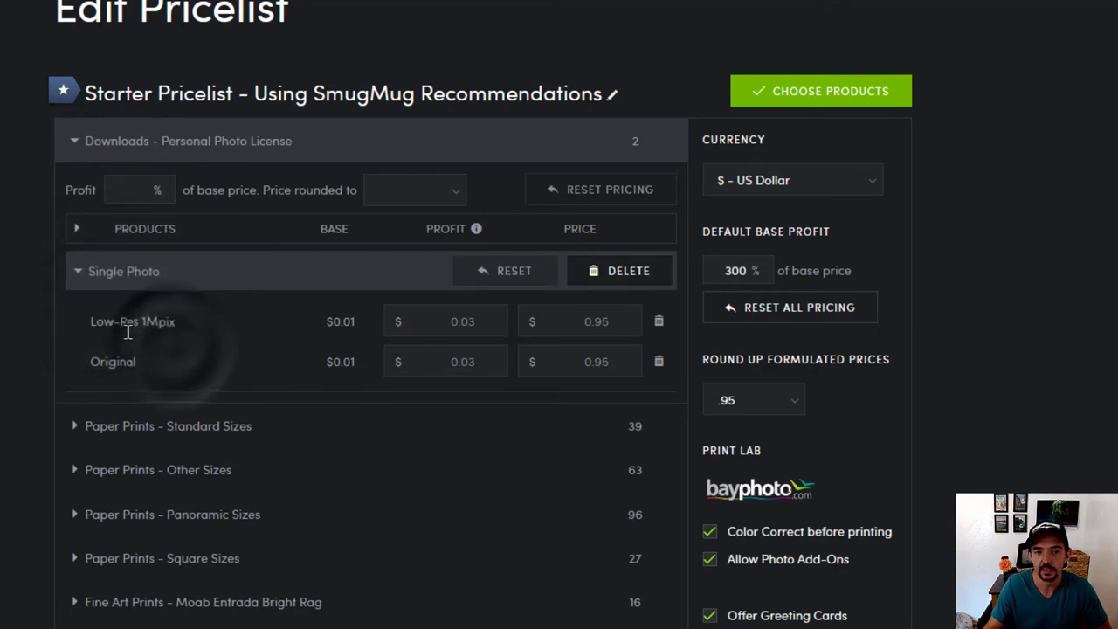
Price Single Photo downloads at $5.00 Low-Res and $25.00 Original.
left_click(579, 321)
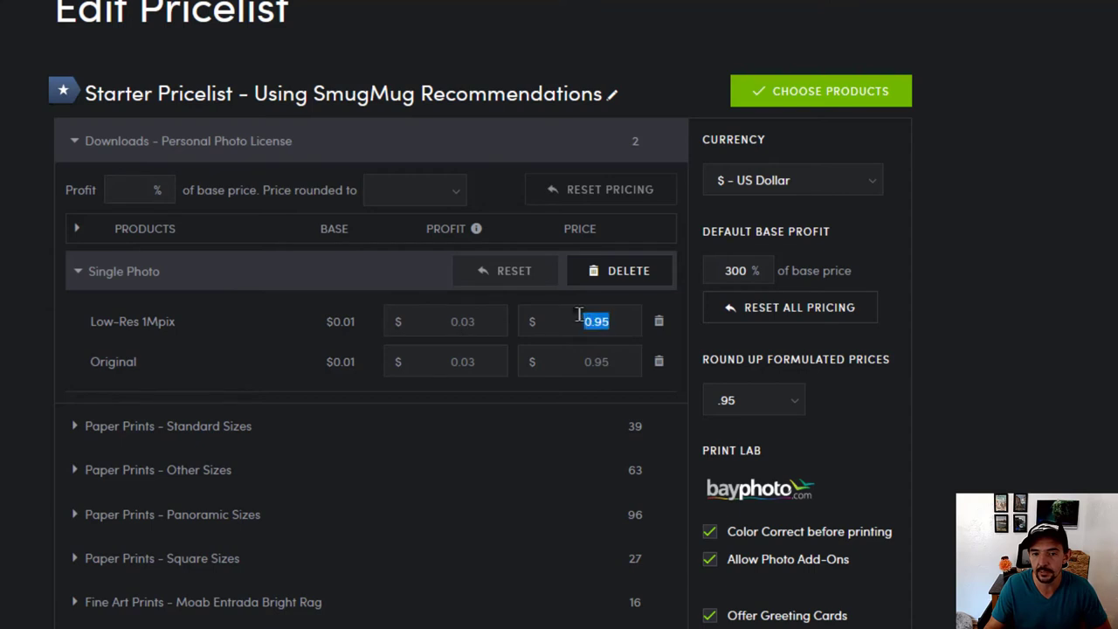
type("5")
left_click(579, 362)
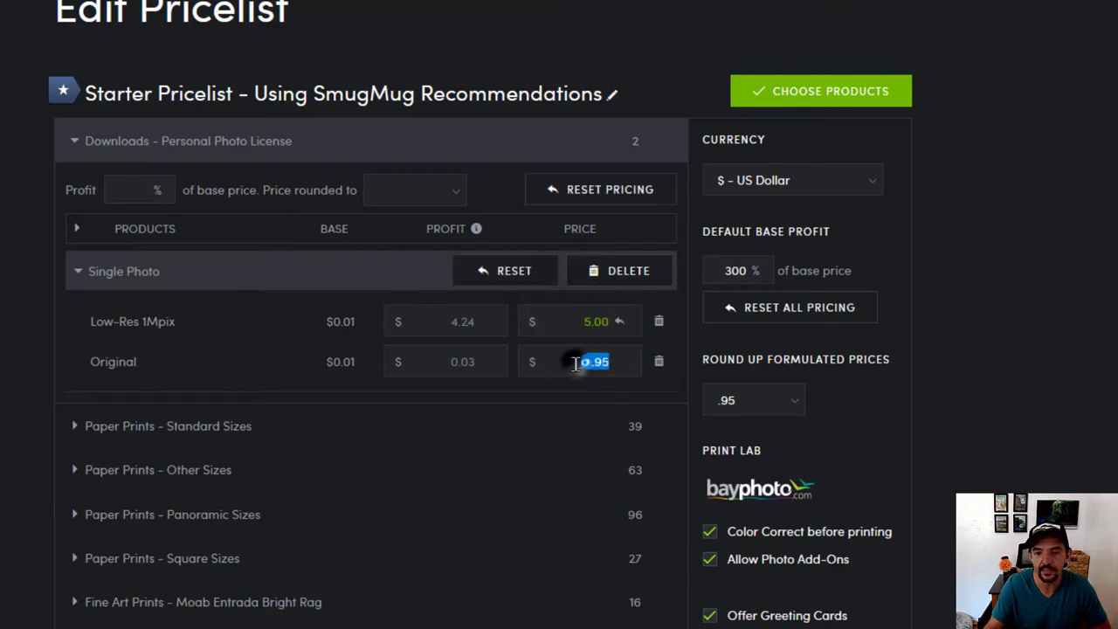
type("25")
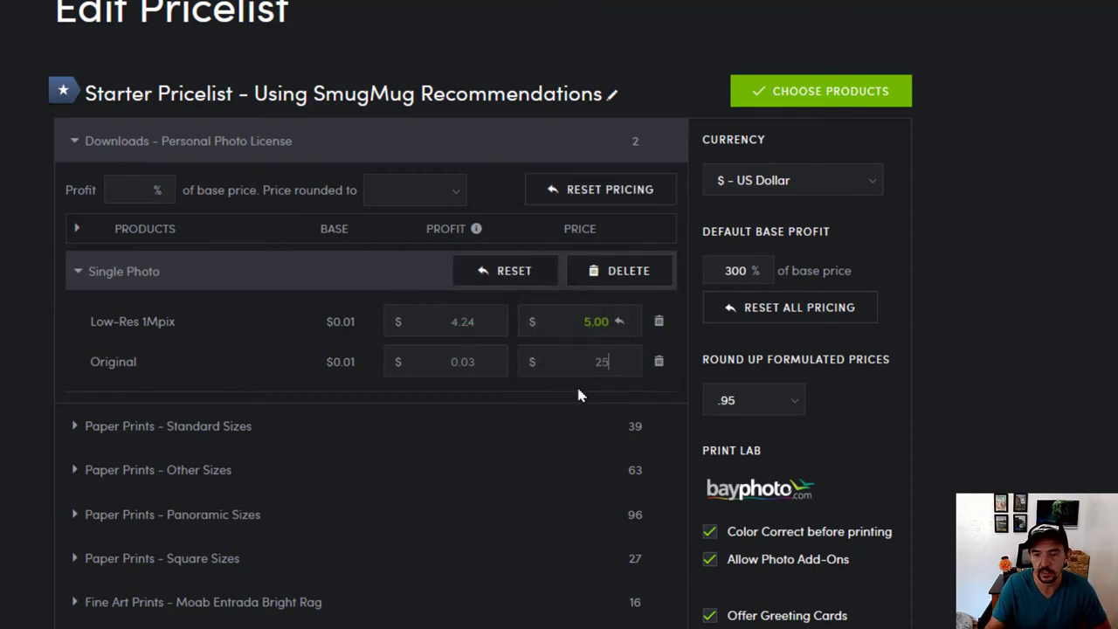
left_click(575, 383)
scroll(575, 383, "down", 2)
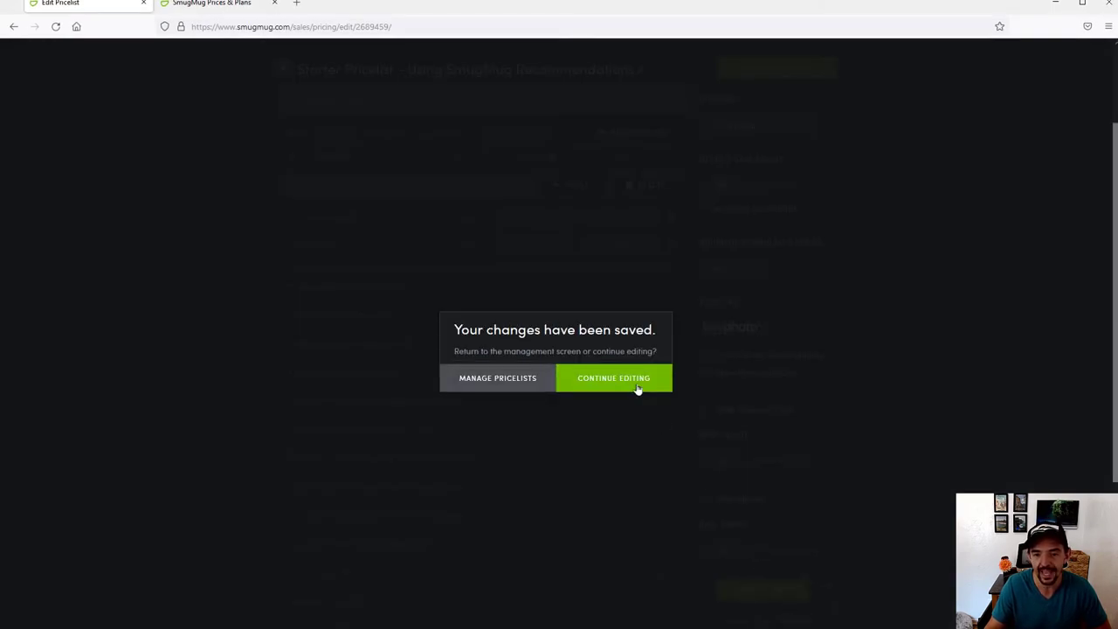
In the Wildlife gallery, choose White Flower's Original download and check the $25.00 total.
left_click(637, 386)
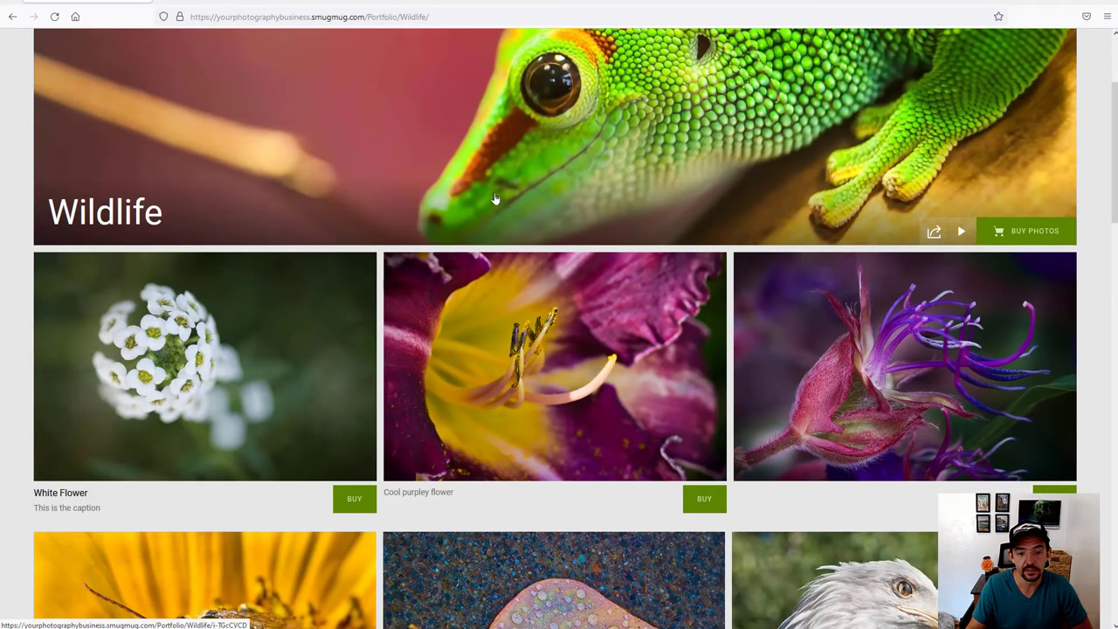
left_click(354, 506)
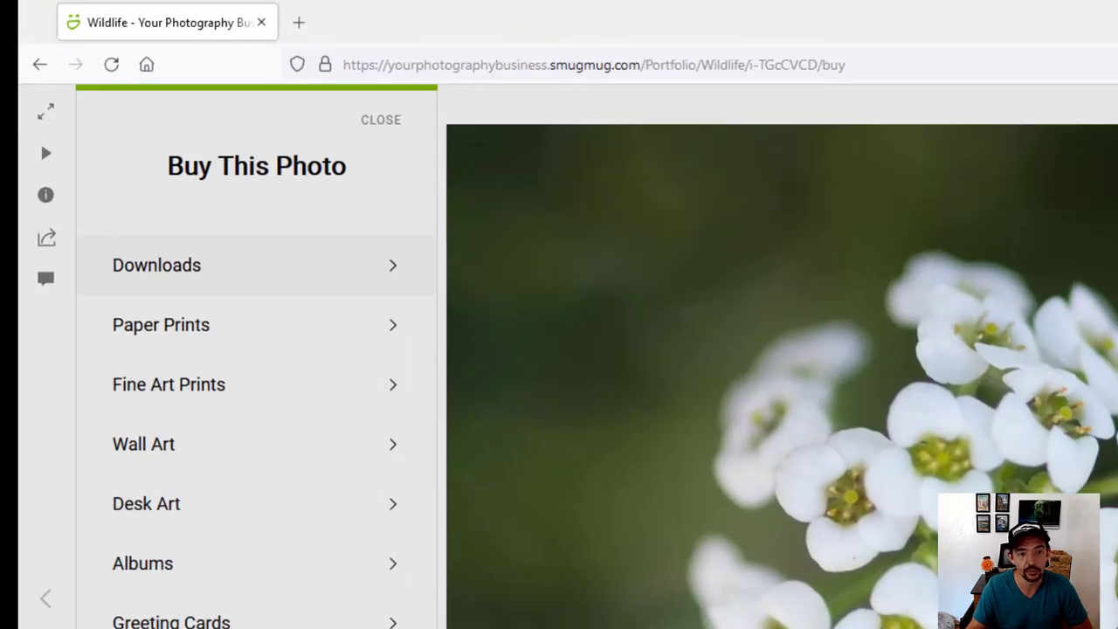
left_click(192, 280)
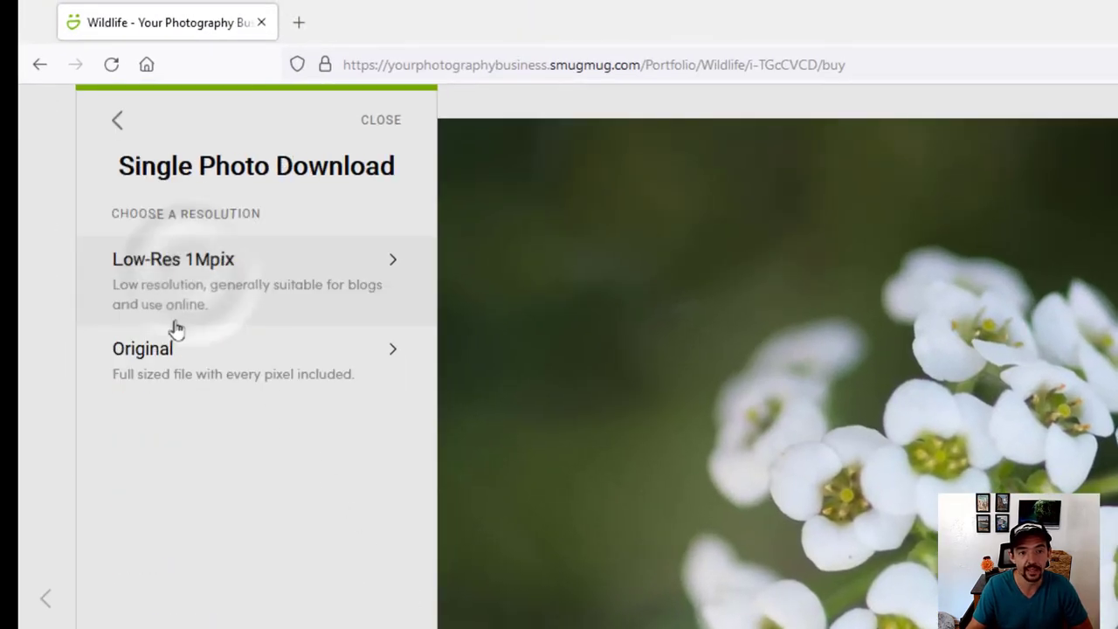
left_click(158, 376)
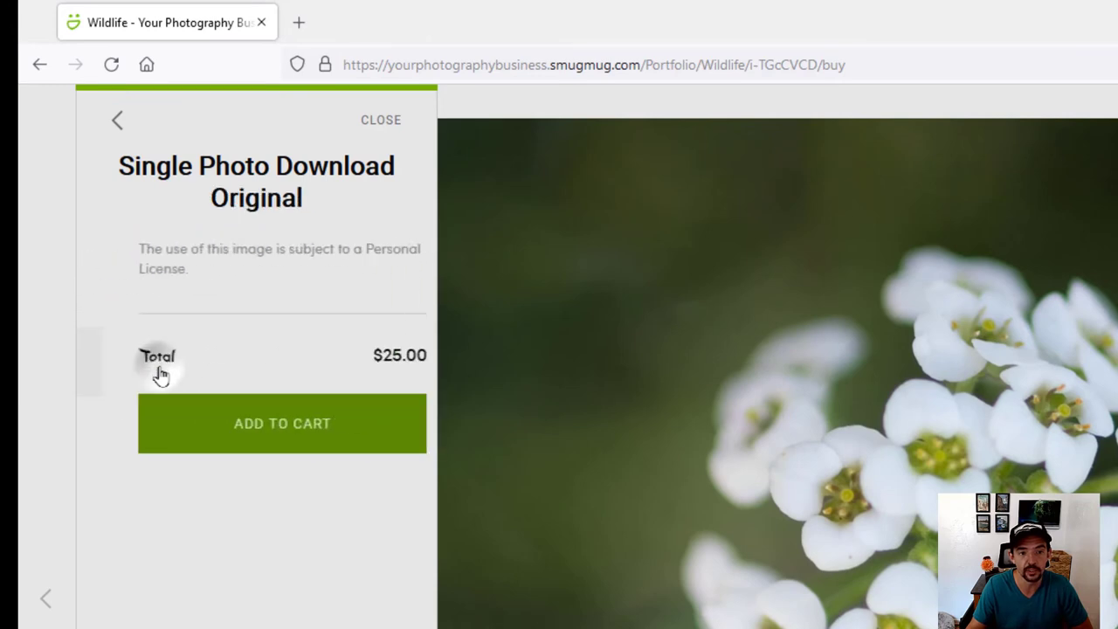
left_click_drag(340, 357, 403, 361)
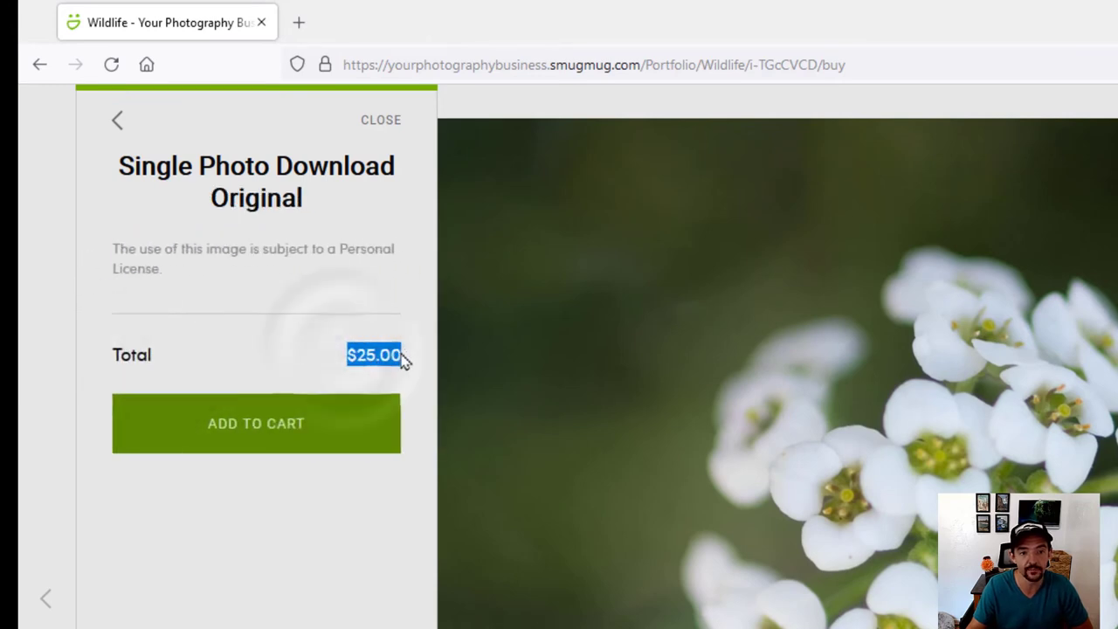
left_click(403, 361)
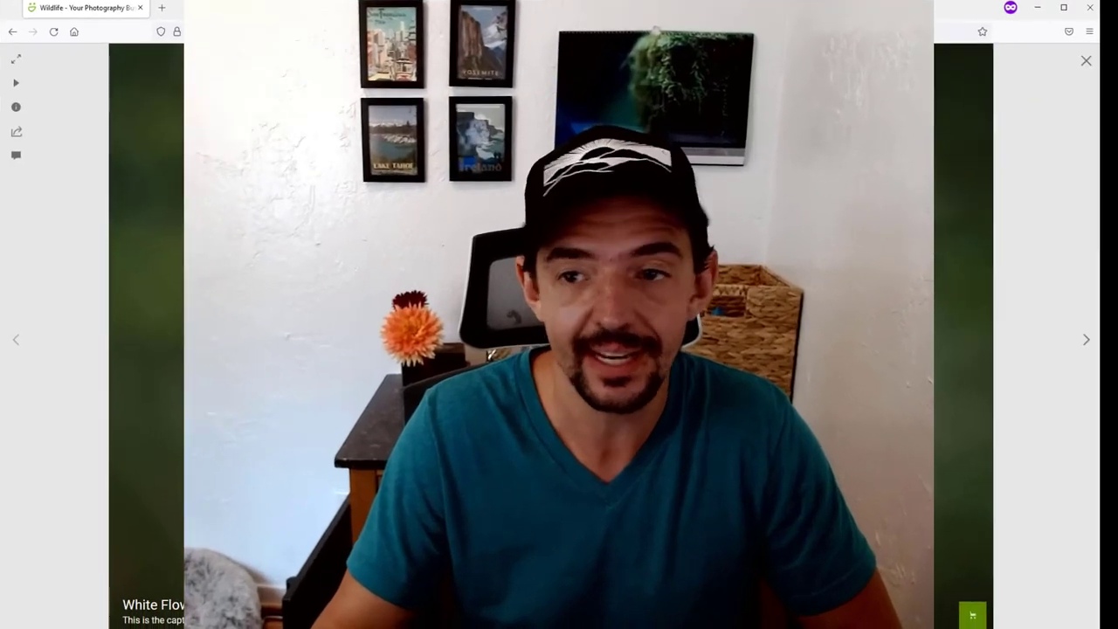